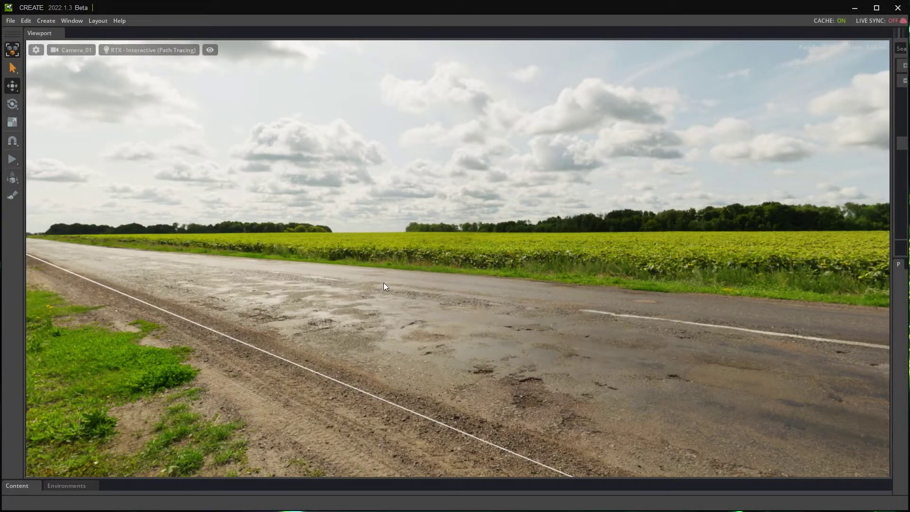
# - Enable Mesh under Show By Type in the viewport visibility options to reveal the poles and wires
pyautogui.moveTo(383, 283); pyautogui.dragTo(501, 280, button='right')
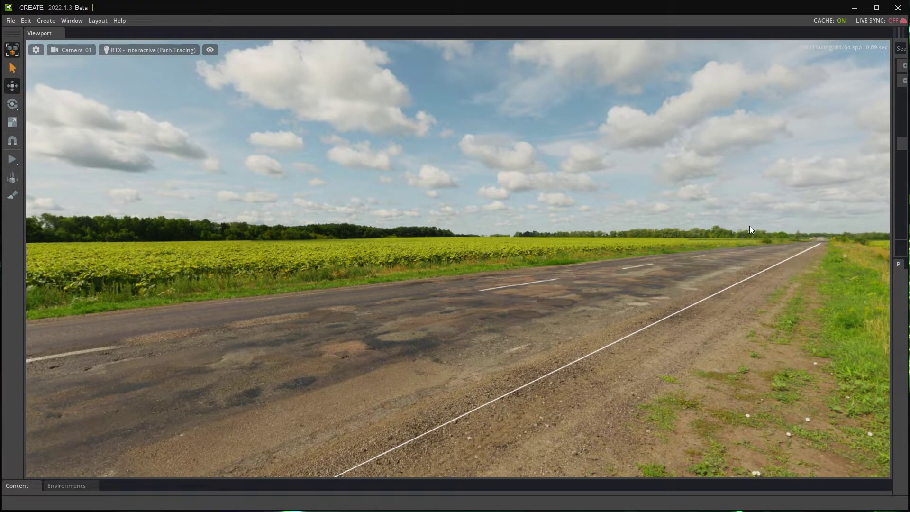
pyautogui.click(211, 51)
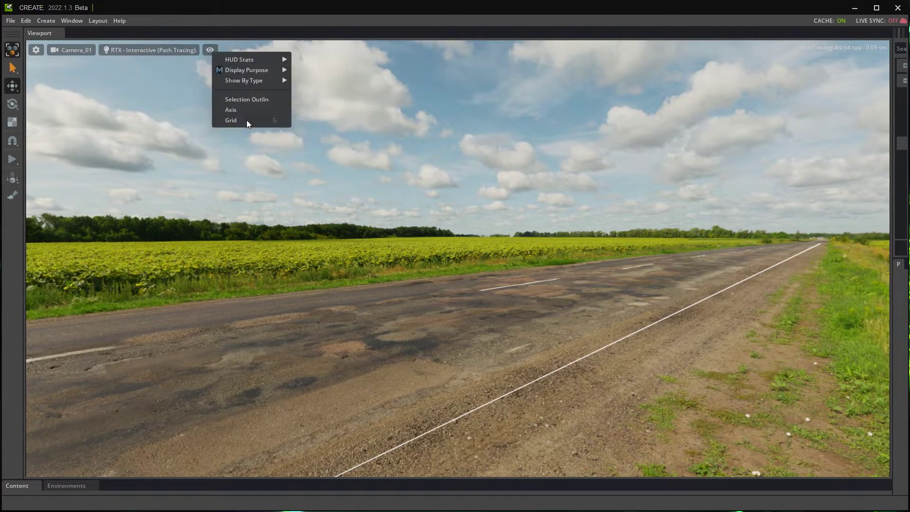
pyautogui.moveTo(253, 82)
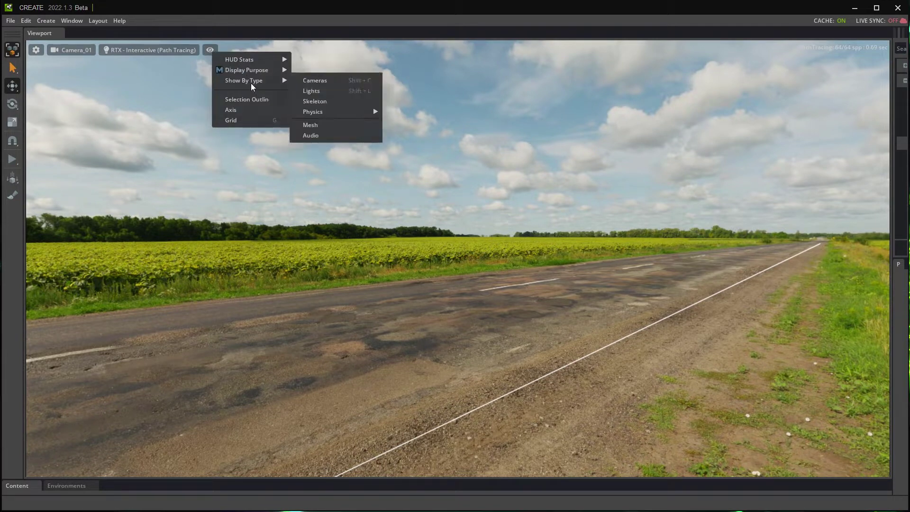
pyautogui.click(311, 125)
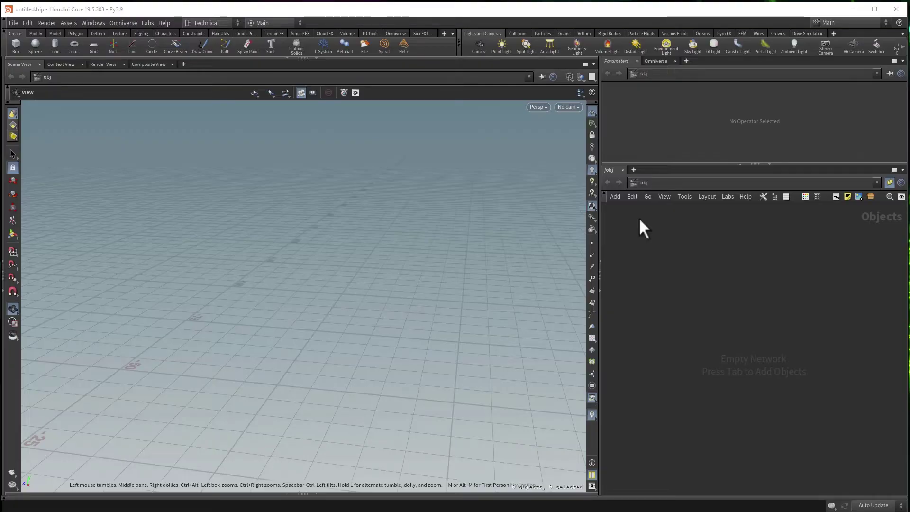
# - Add an example_powerlines1 node from Omniverse > Examples and expand its Scene Setup Base Scene field
pyautogui.press('Tab')
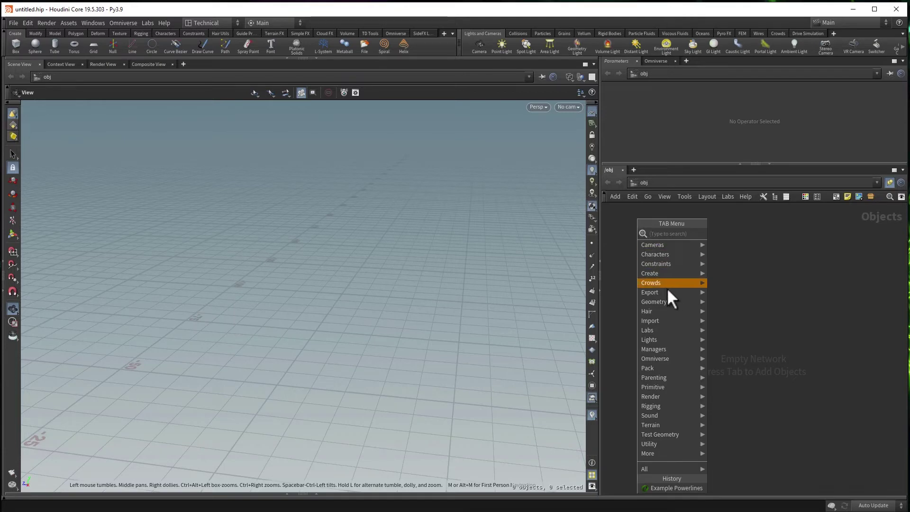
pyautogui.moveTo(670, 358)
pyautogui.moveTo(724, 360)
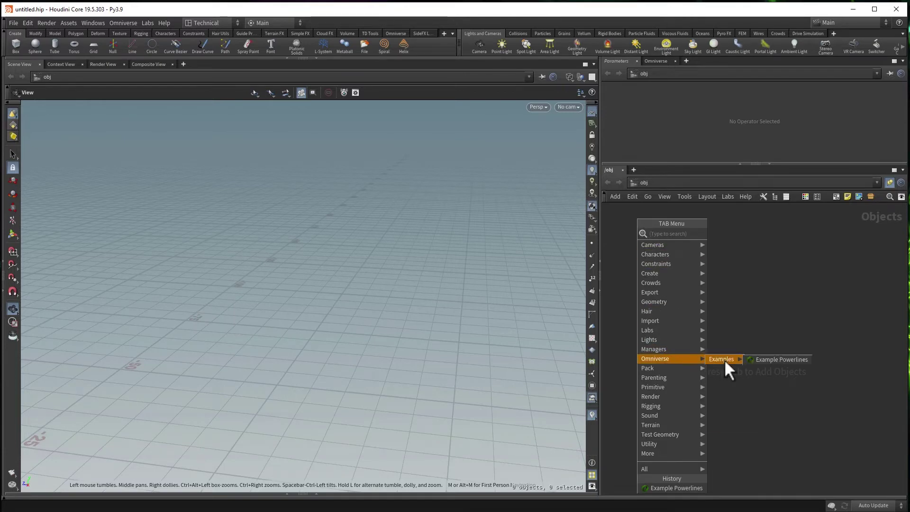
pyautogui.click(778, 360)
pyautogui.click(694, 272)
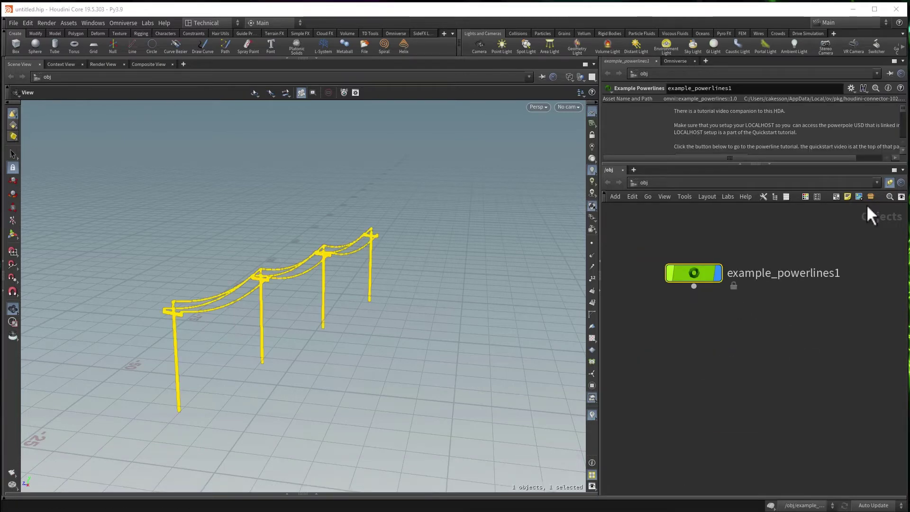
pyautogui.moveTo(725, 165); pyautogui.dragTo(747, 270)
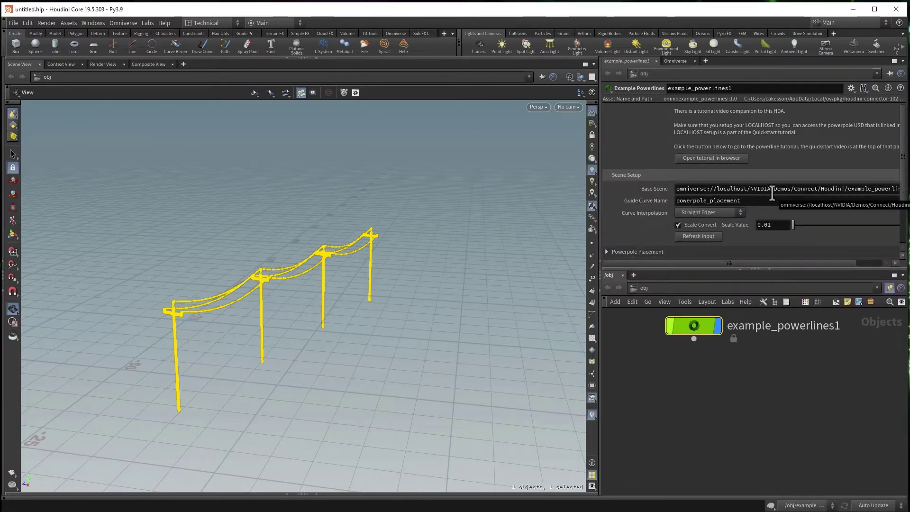
pyautogui.click(771, 189)
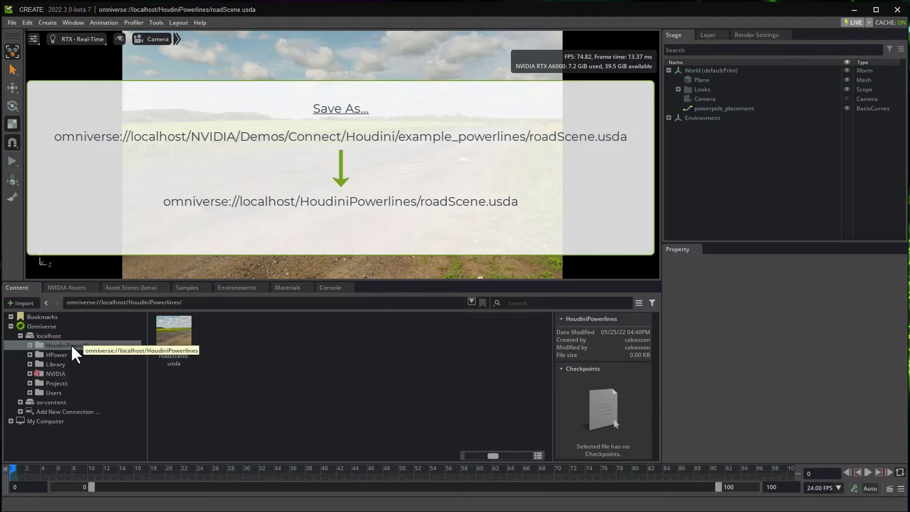
# - Copy the URL link of roadScene.usda from the Content browser
pyautogui.rightClick(174, 337)
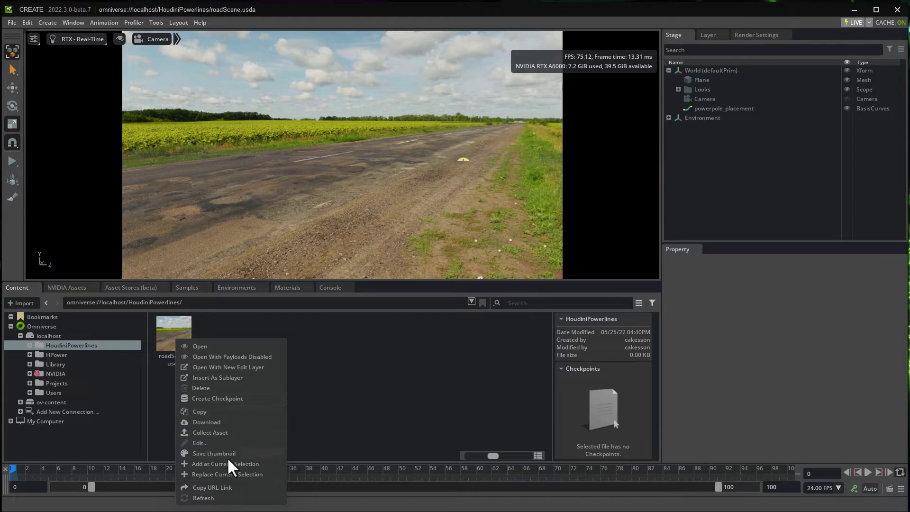
pyautogui.click(227, 486)
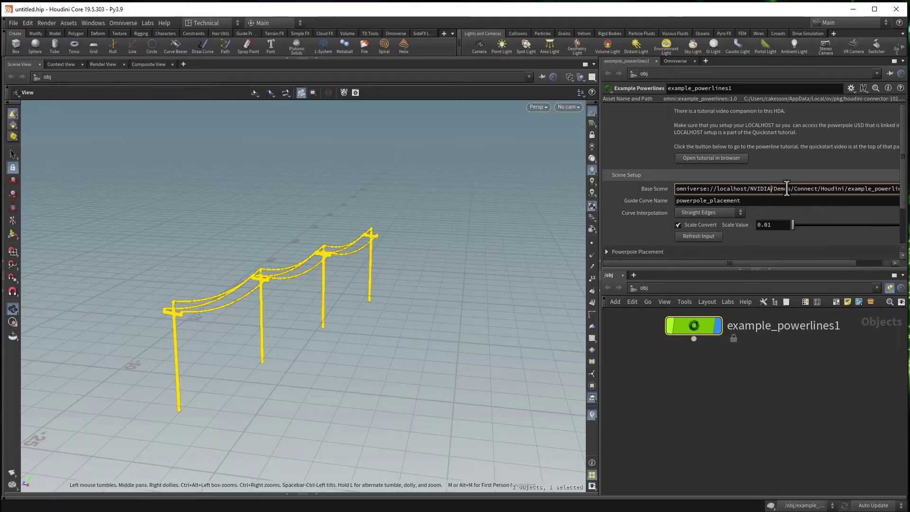
# - Replace the Base Scene path with the roadScene.usda URL and Refresh All & Export to powerlines.usd
pyautogui.doubleClick(786, 188)
pyautogui.click(786, 188)
pyautogui.doubleClick(785, 188)
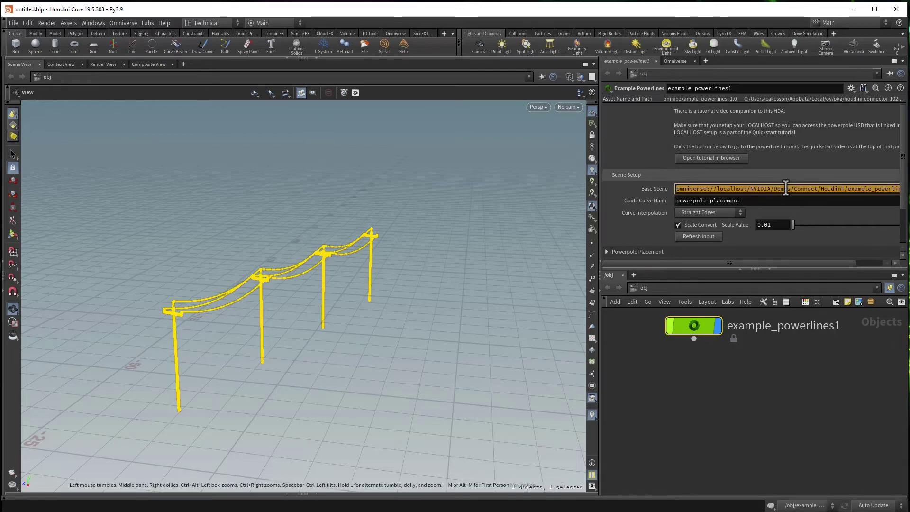
pyautogui.scroll(-2, 707, 214)
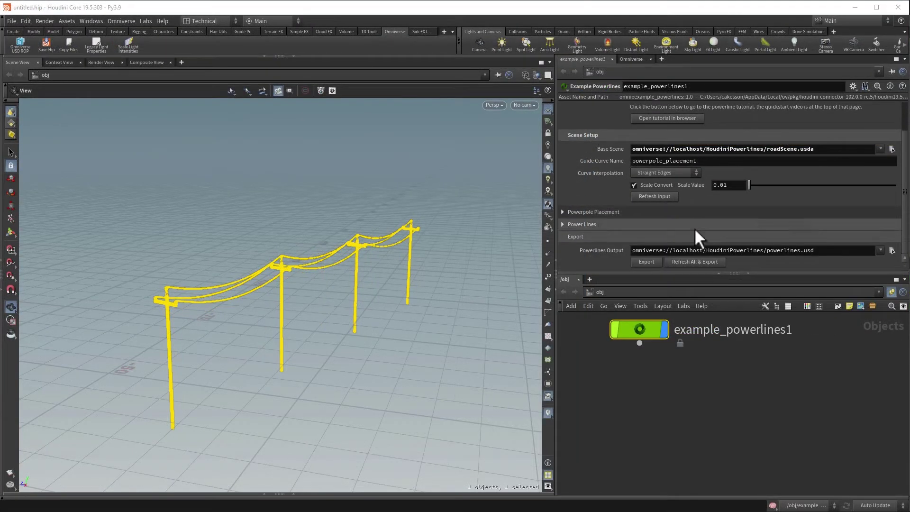
pyautogui.click(679, 261)
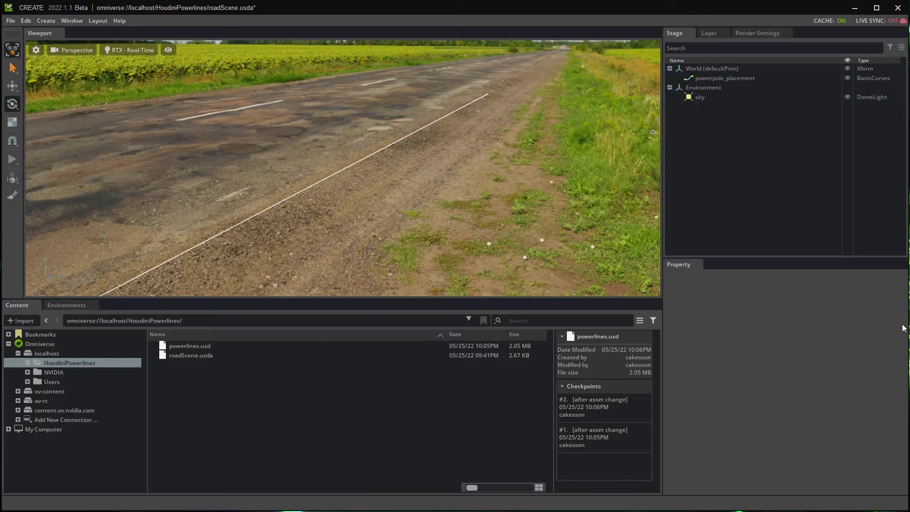
# - Drag powerlines.usd into the road scene and set its Translate X, Y, Z to 0
pyautogui.click(199, 345)
pyautogui.moveTo(205, 346); pyautogui.dragTo(300, 238)
pyautogui.doubleClick(762, 348)
pyautogui.write('04067.0')
pyautogui.press('Tab')
pyautogui.write('0')
pyautogui.press('Tab')
pyautogui.write('0')
pyautogui.press('Tab')
pyautogui.keyDown('alt'); pyautogui.moveTo(528, 135); pyautogui.dragTo(512, 107); pyautogui.keyUp('alt')
pyautogui.click(525, 63)
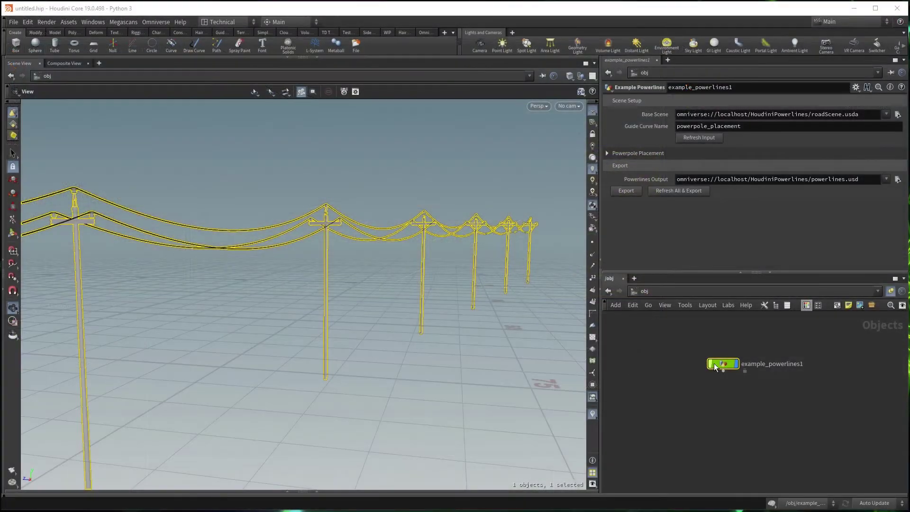
# - Enable translation randomization with X from -3.24 to 1.76, enable rotation randomization, and refresh wires
pyautogui.click(627, 154)
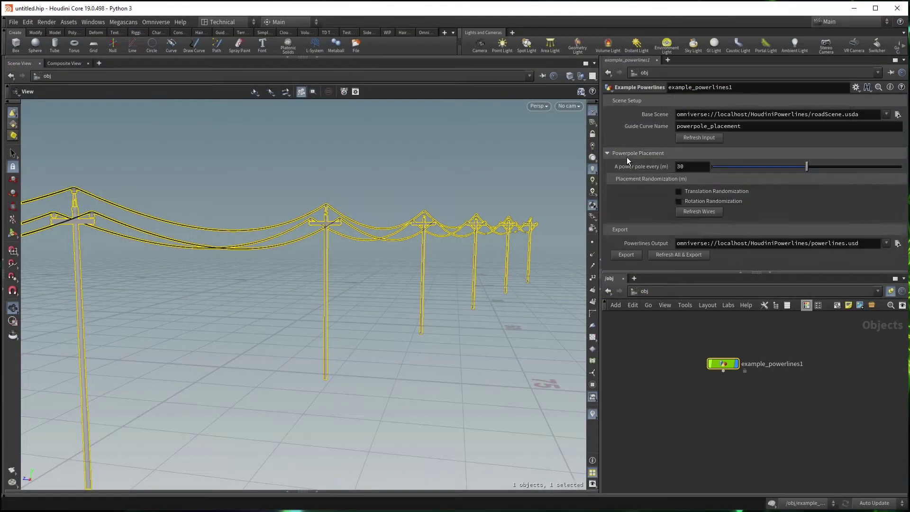
pyautogui.click(698, 192)
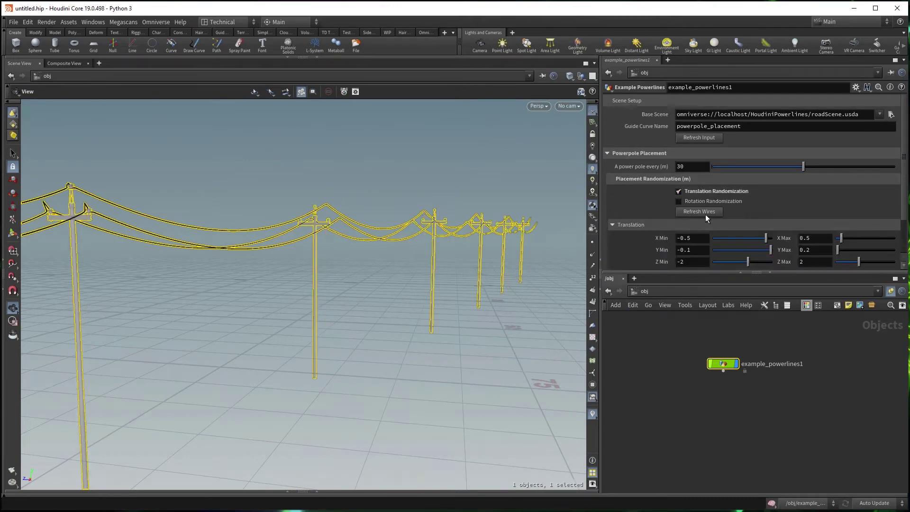
pyautogui.click(731, 237)
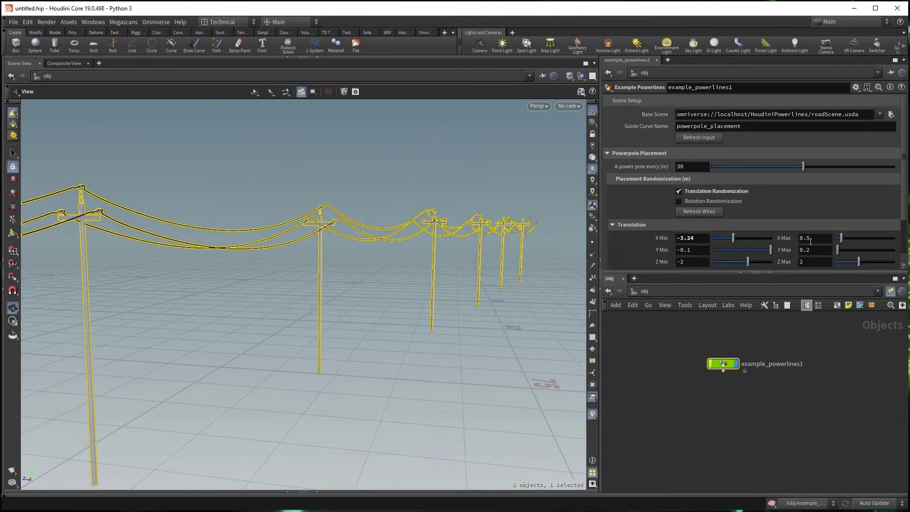
pyautogui.click(856, 237)
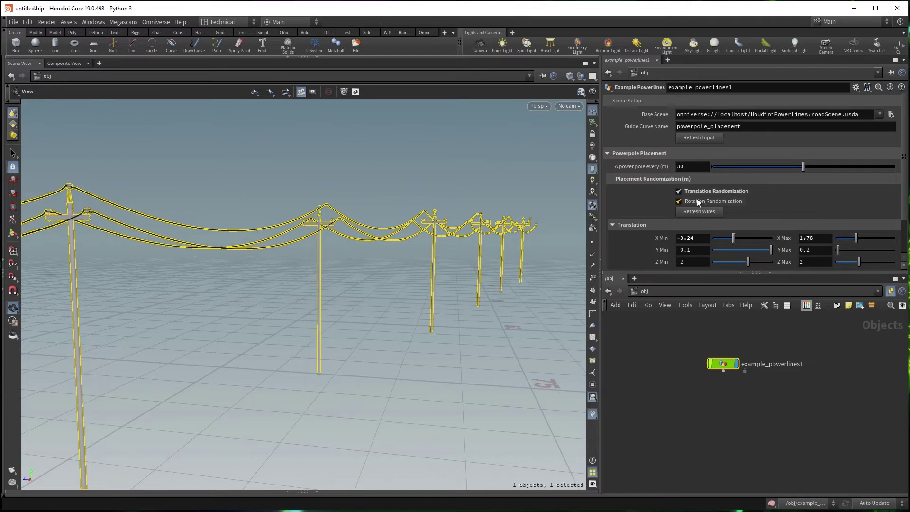
pyautogui.click(695, 212)
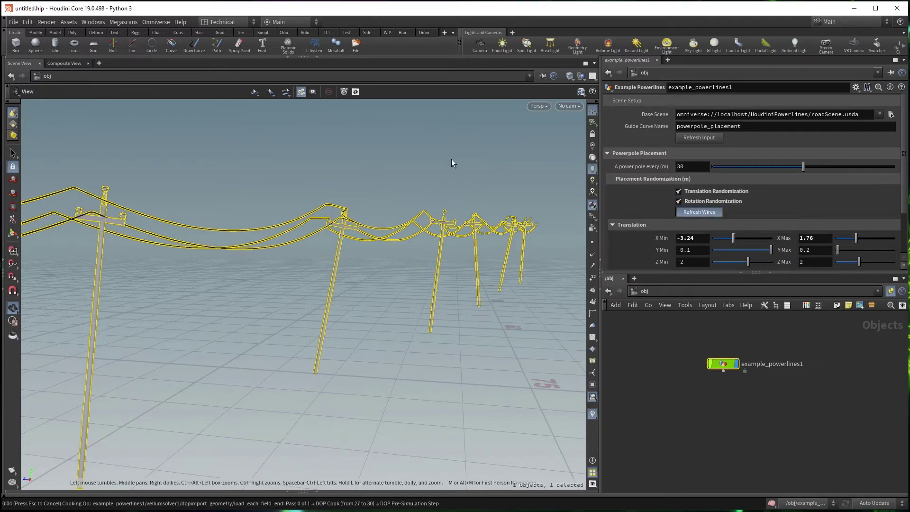
pyautogui.scroll(-3, 702, 230)
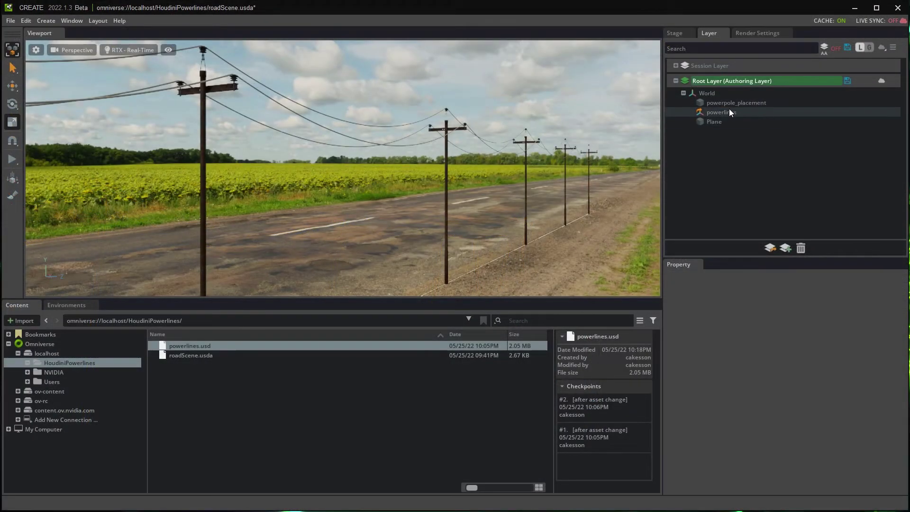
# - Refresh the powerlines reference in the Layer tab to load the randomized poles
pyautogui.click(729, 111)
pyautogui.rightClick(730, 113)
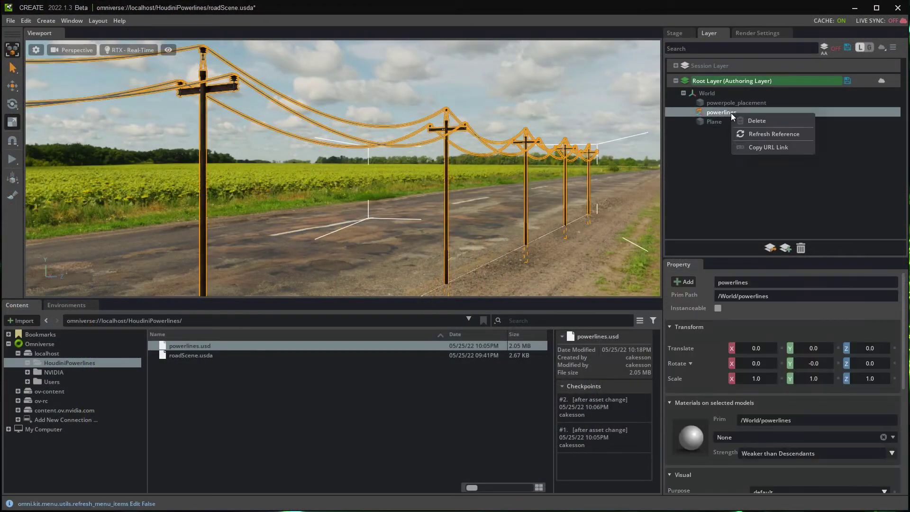
pyautogui.click(758, 134)
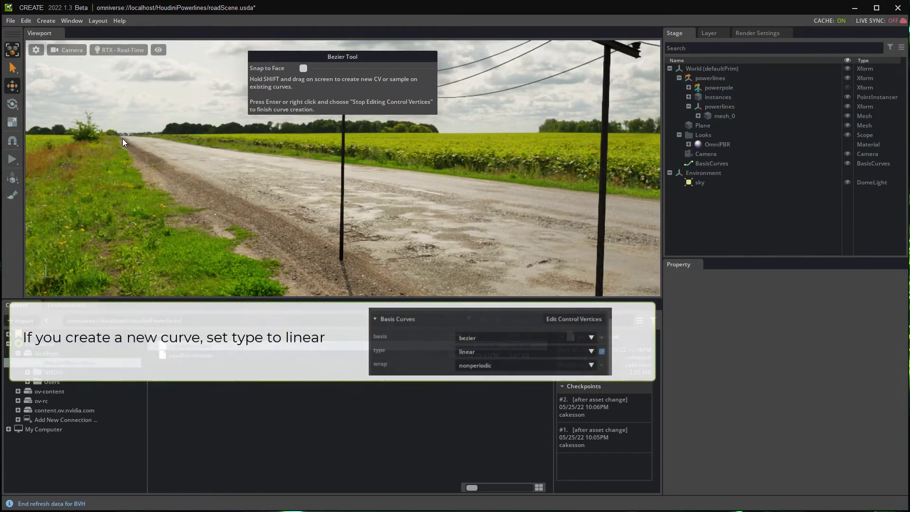
# - Draw a new Bezier guide curve along the road and name it powerpole_placement
pyautogui.moveTo(148, 155); pyautogui.dragTo(509, 162, button='right')
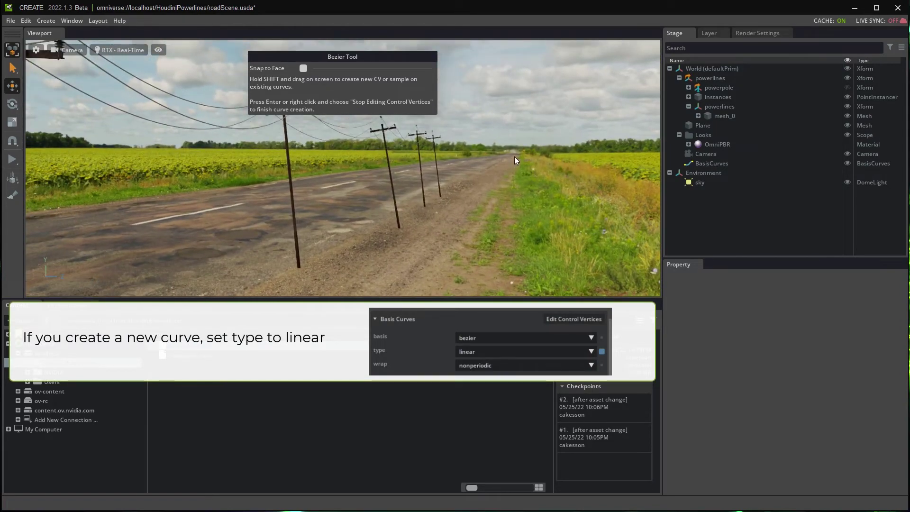
pyautogui.keyDown('shift'); pyautogui.click(516, 157); pyautogui.keyUp('shift')
pyautogui.press('Return')
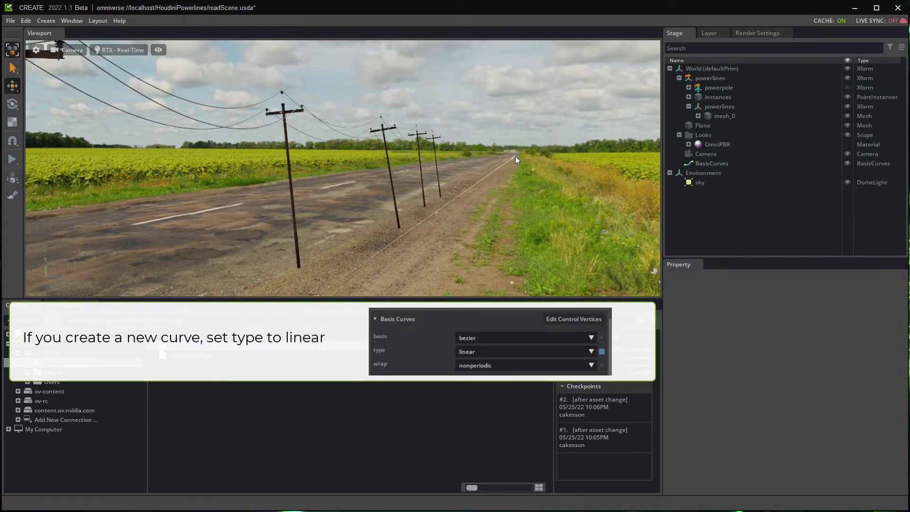
pyautogui.click(710, 166)
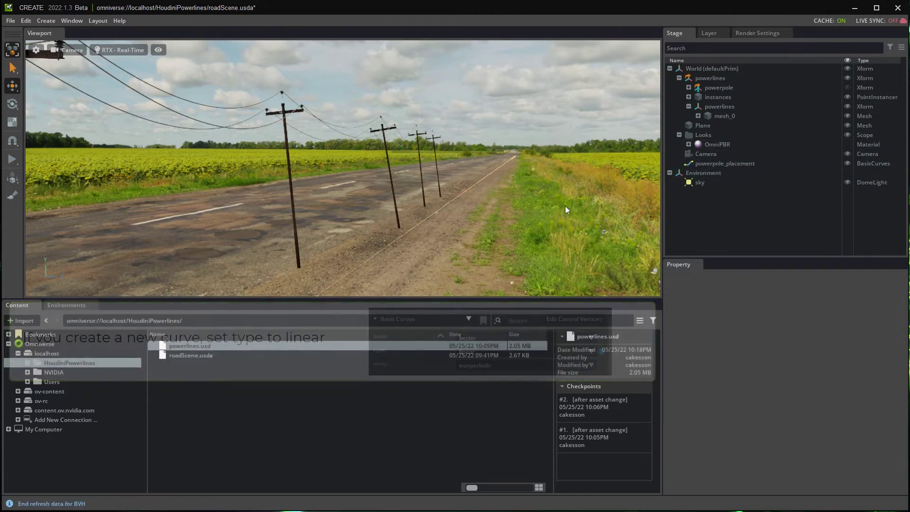
# - Save roadScene.usda with Save Selected and re-export the power lines from Houdini
pyautogui.hotkey('ctrl', 's')
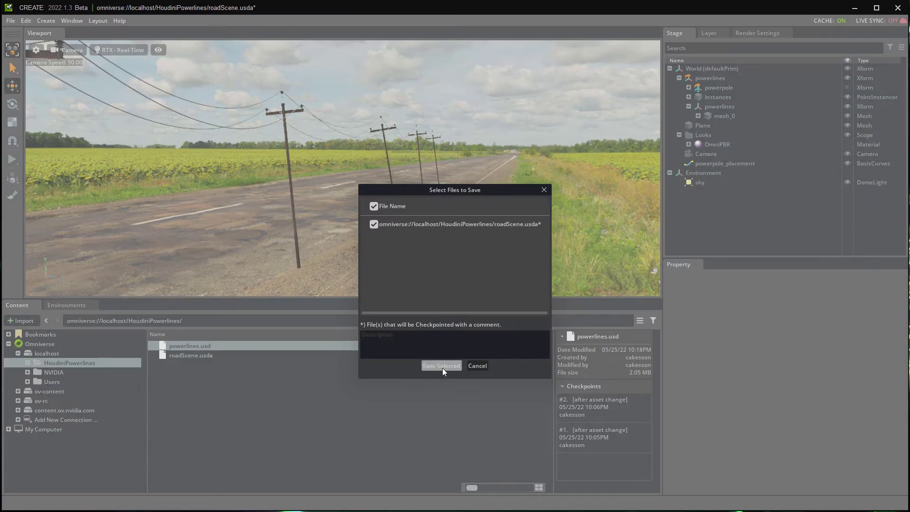
pyautogui.click(442, 366)
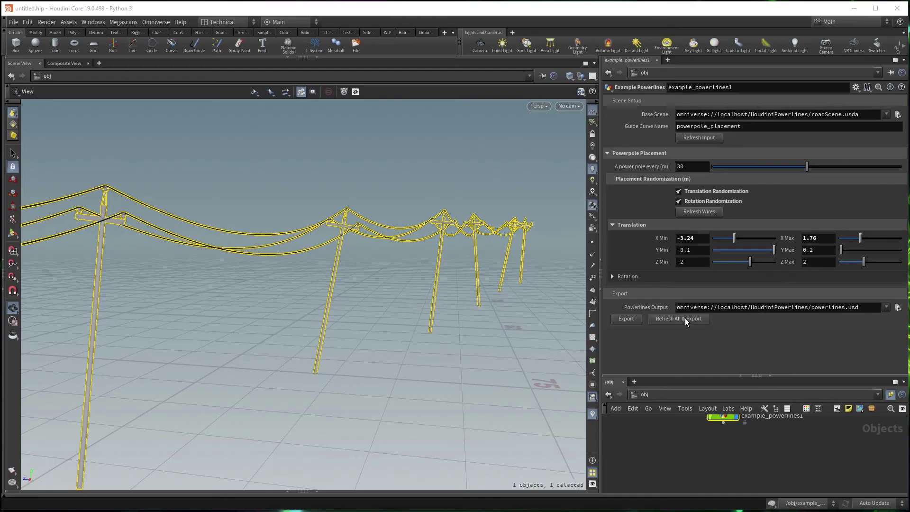
pyautogui.click(684, 318)
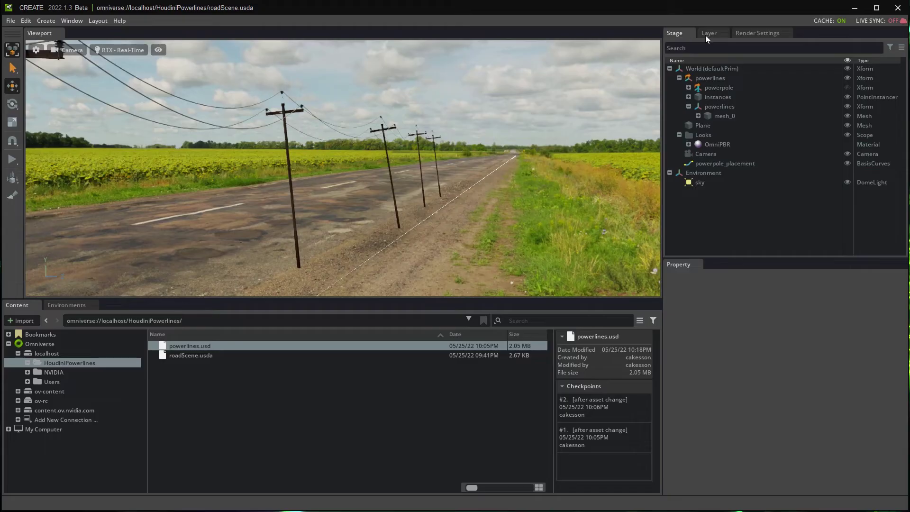
pyautogui.click(706, 34)
# - Refresh Reference on the powerlines prim in the Layer tab to load the new export
pyautogui.click(714, 102)
pyautogui.rightClick(718, 103)
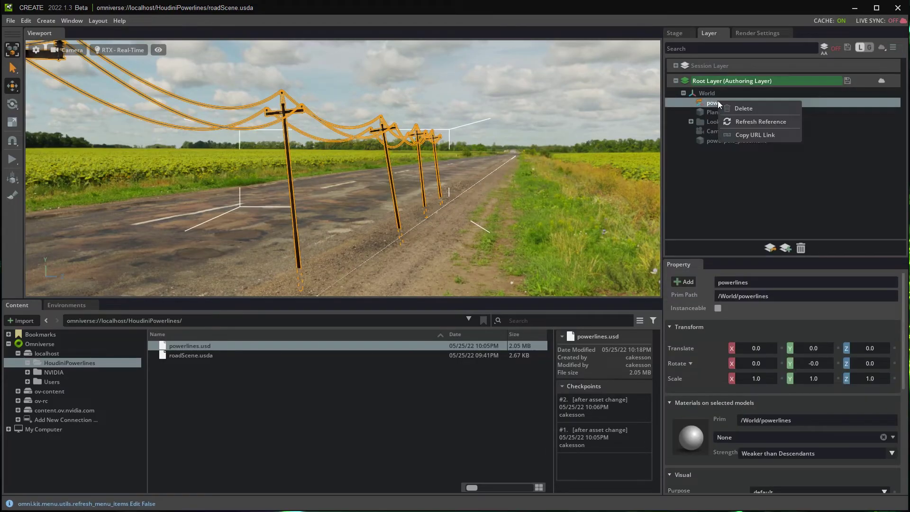
pyautogui.click(745, 122)
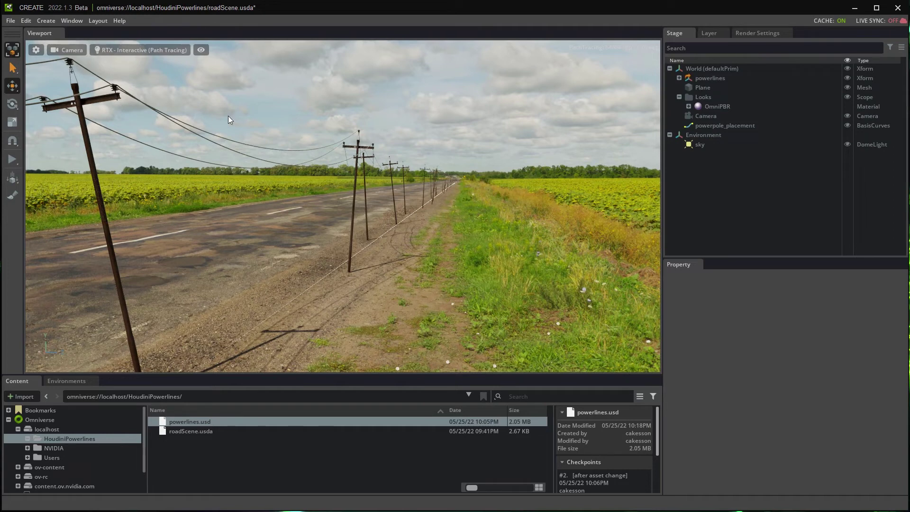
pyautogui.click(679, 78)
pyautogui.click(689, 87)
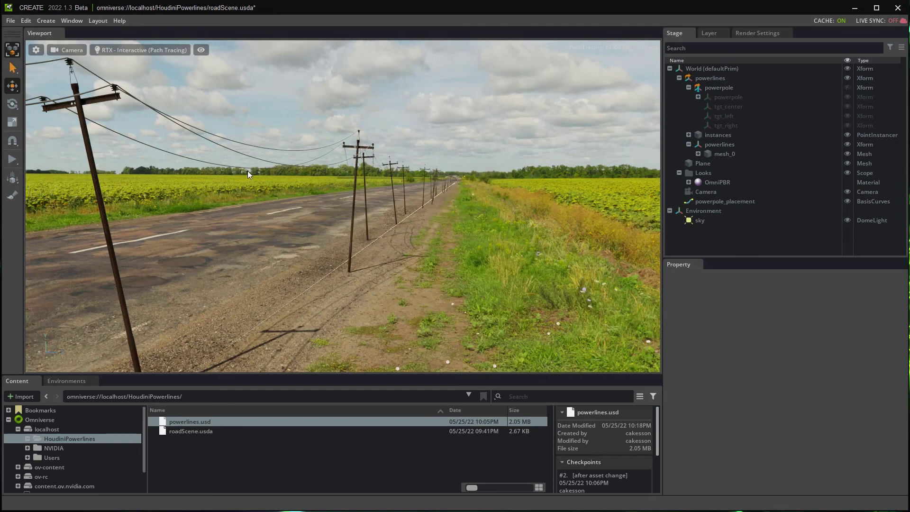
pyautogui.click(688, 89)
pyautogui.click(679, 79)
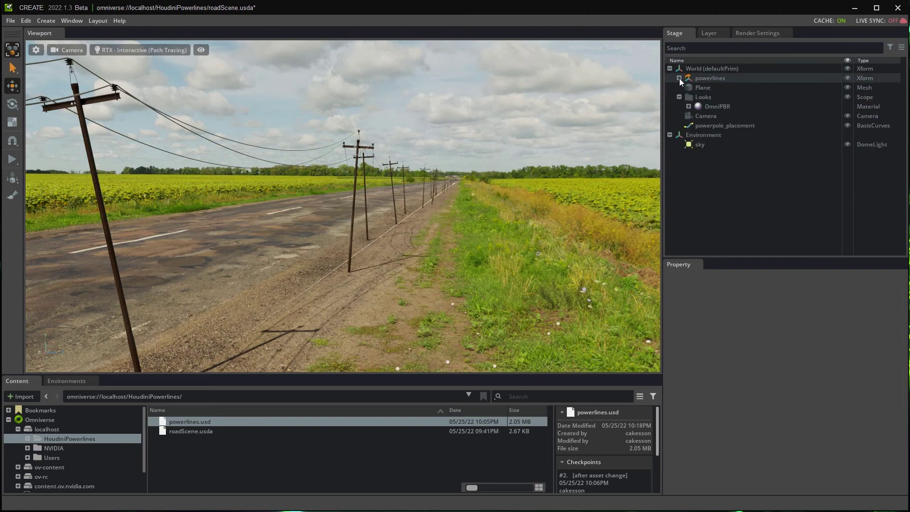